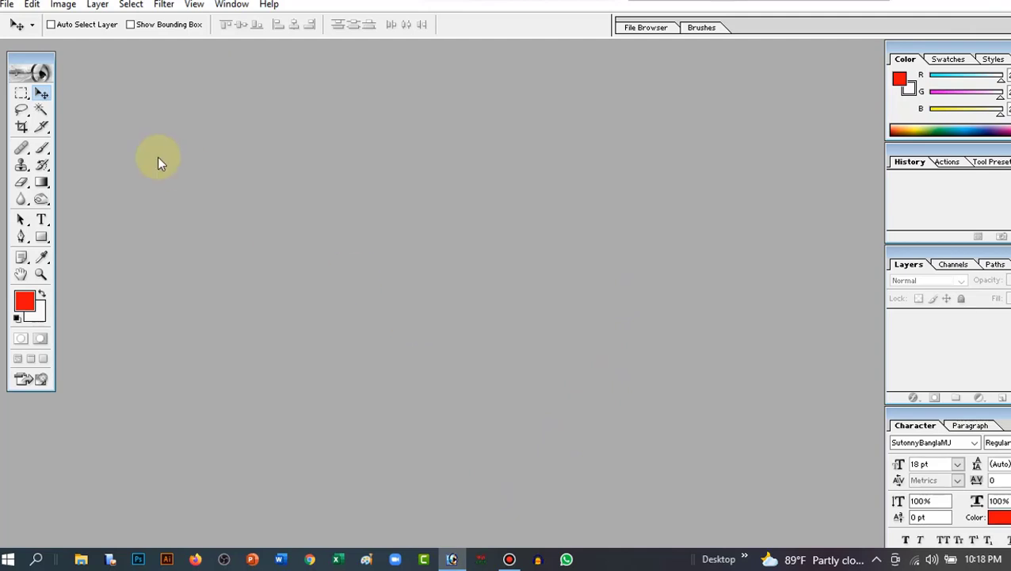
Step: Open the photo IMG_20210906_134126.jpg from the z folder
{"action": "left_click", "coordinate": [6, 6]}
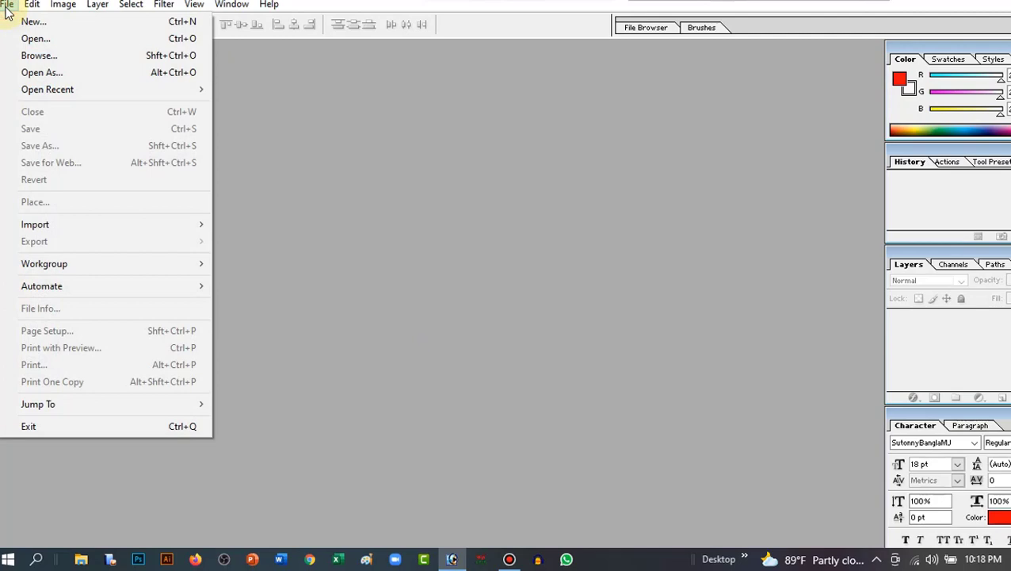
{"action": "left_click", "coordinate": [35, 39]}
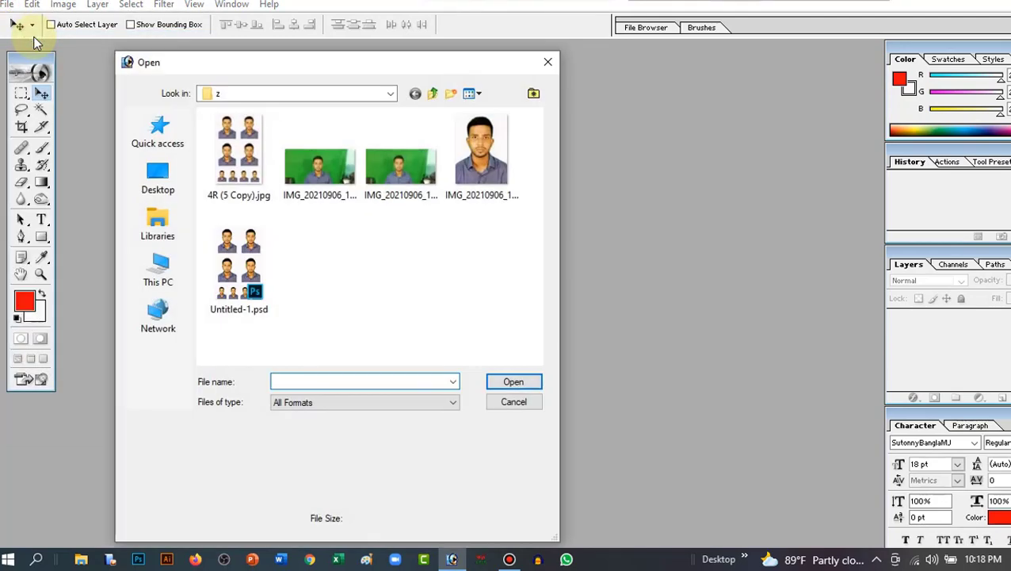
{"action": "left_click", "coordinate": [320, 175]}
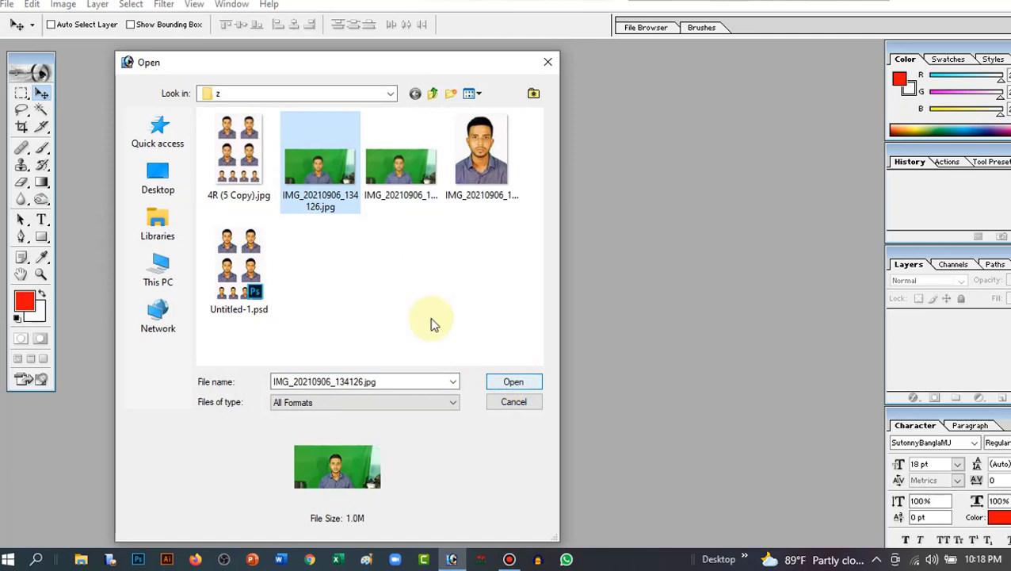
{"action": "left_click", "coordinate": [515, 384]}
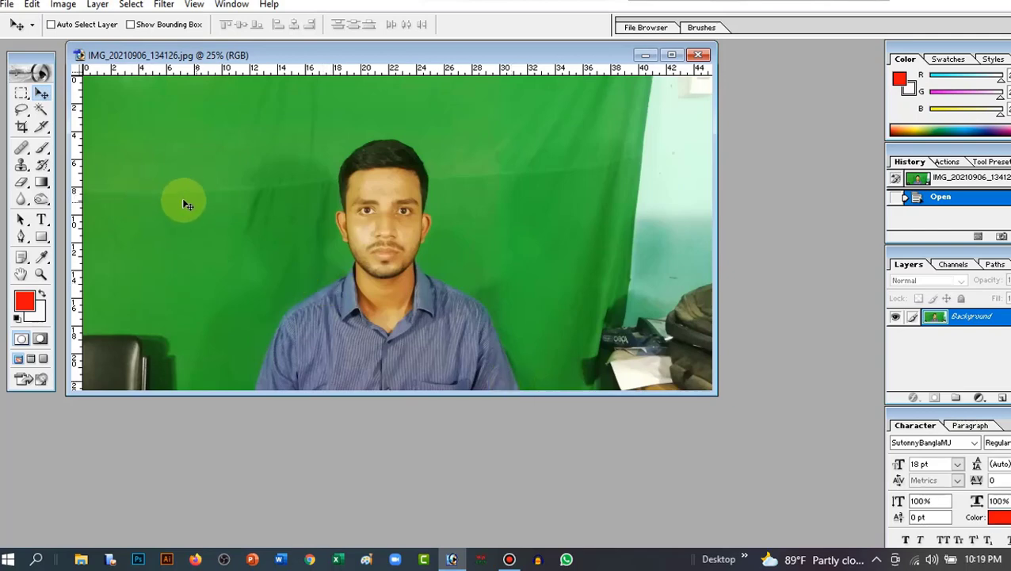
Step: Clear the Crop tool's preset values and set width 300 px, height 300 px and resolution 300 pixels/inch
{"action": "left_click", "coordinate": [22, 128]}
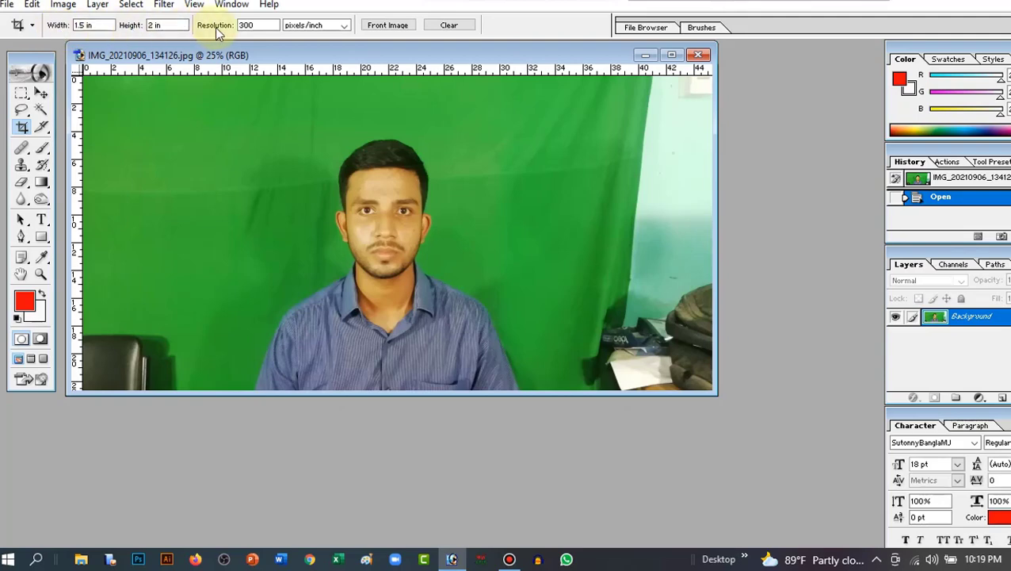
{"action": "left_click", "coordinate": [435, 27]}
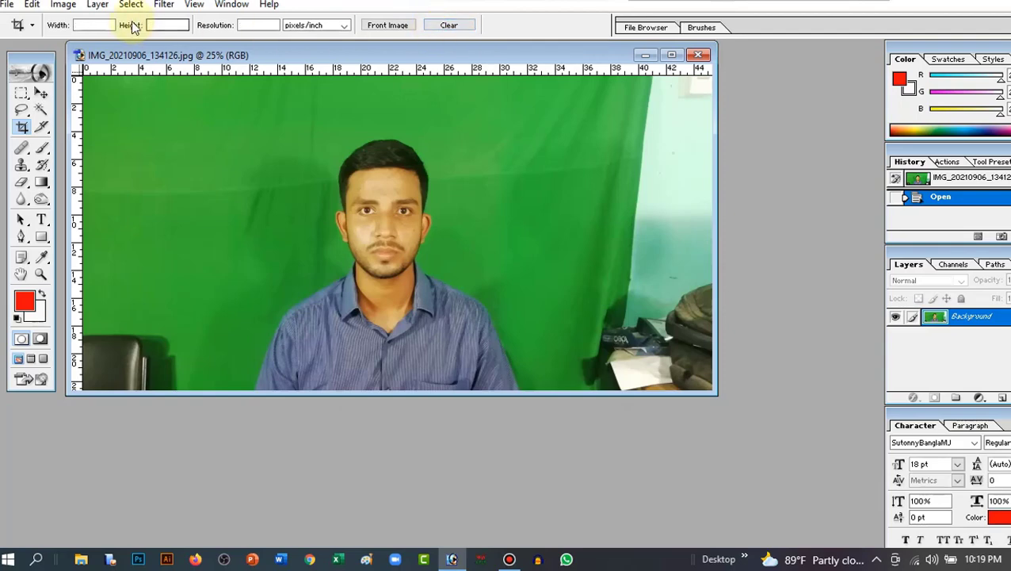
{"action": "left_click", "coordinate": [93, 25]}
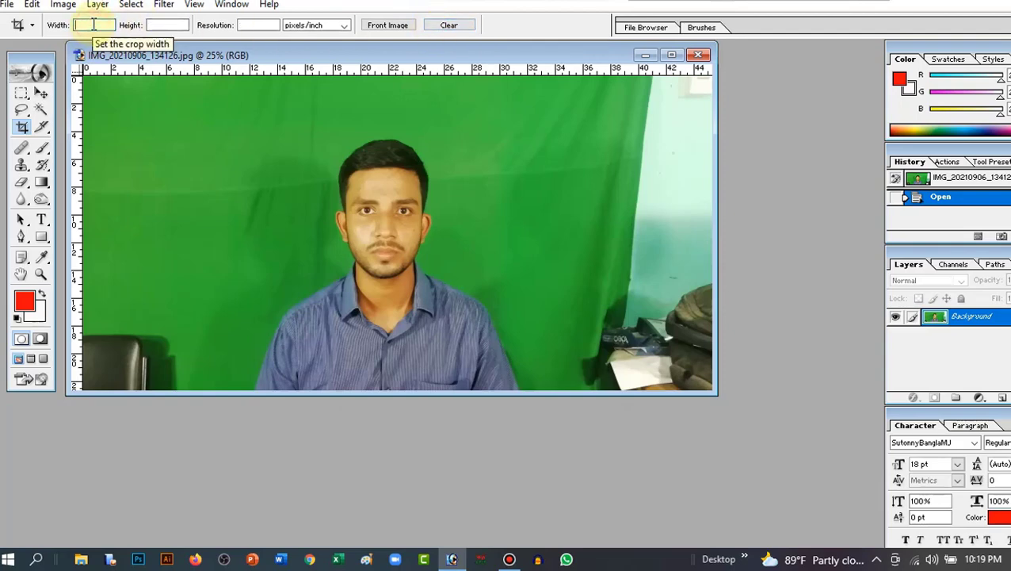
{"action": "type", "text": "300"}
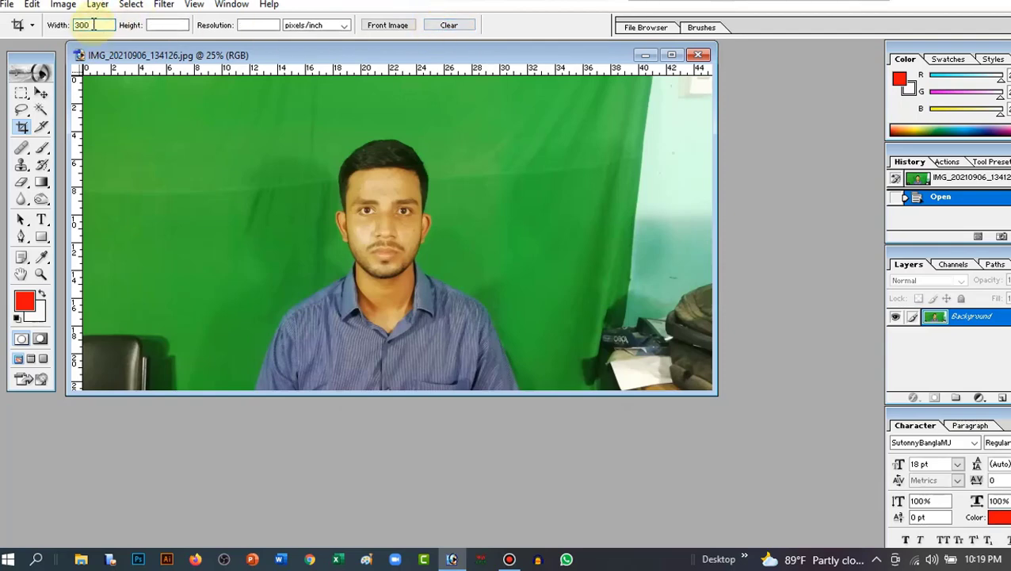
{"action": "type", "text": "px"}
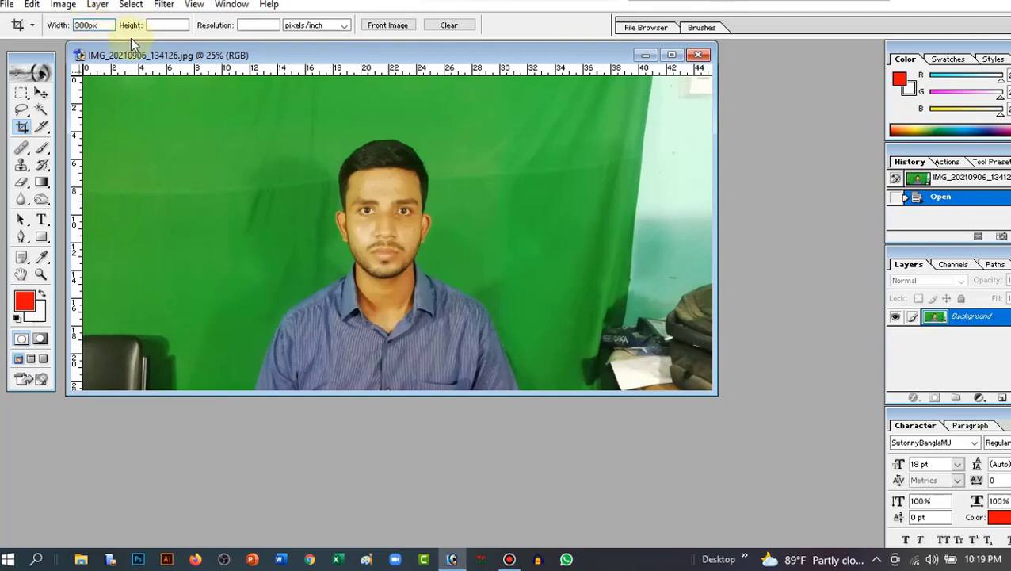
{"action": "left_click", "coordinate": [164, 25]}
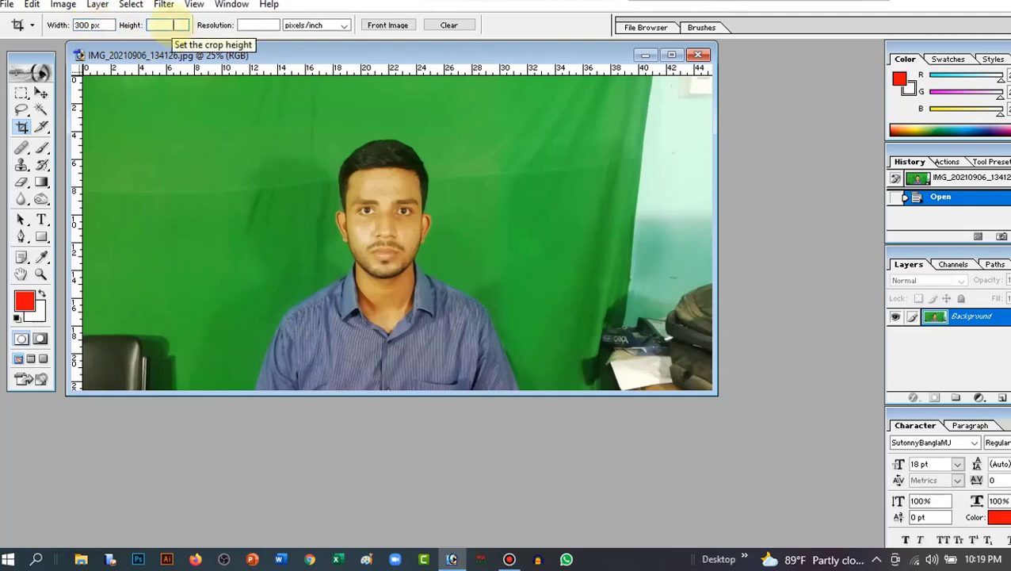
{"action": "type", "text": "300px"}
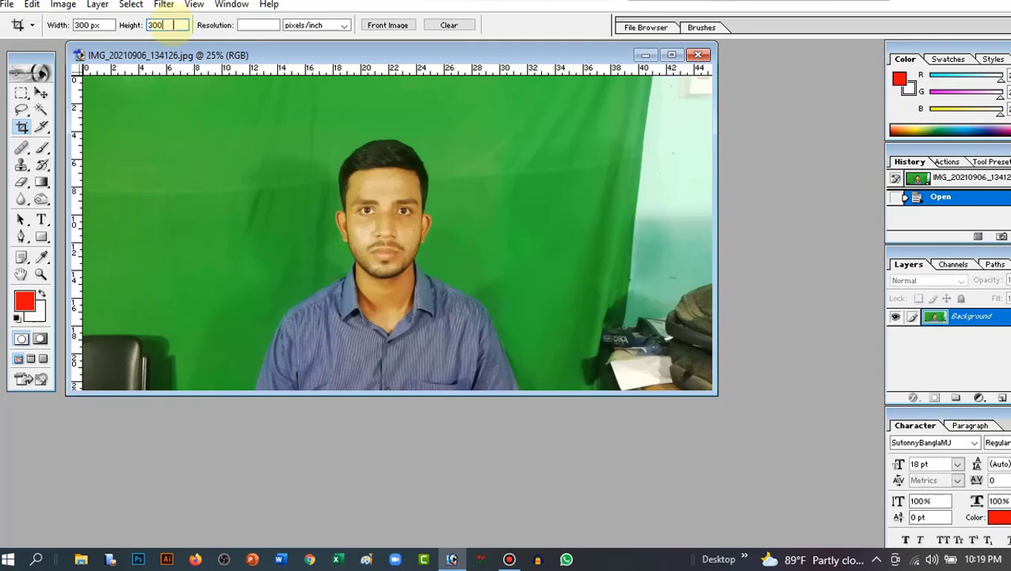
{"action": "left_click", "coordinate": [259, 25]}
{"action": "type", "text": "300"}
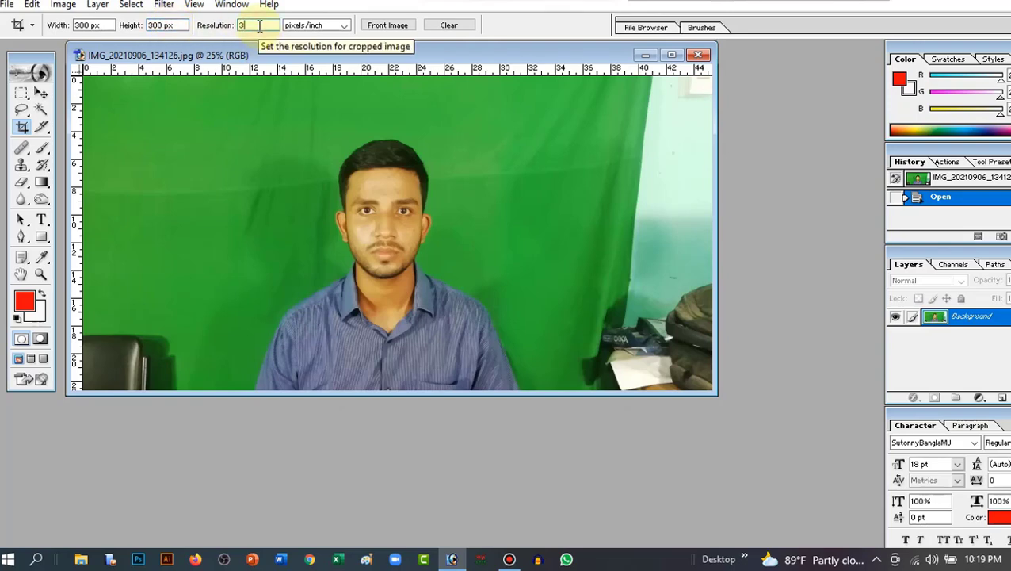
{"action": "left_click", "coordinate": [94, 29]}
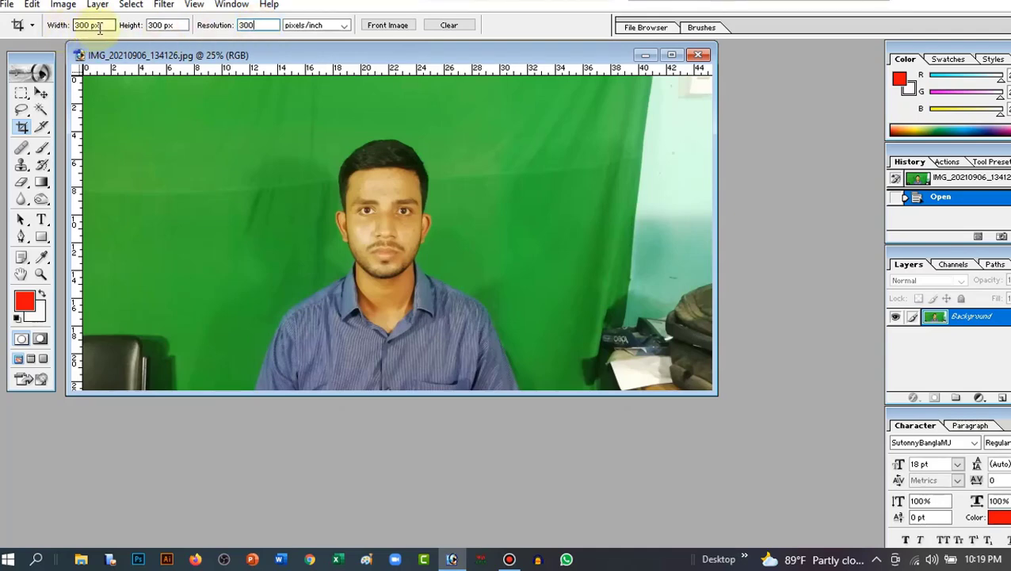
{"action": "left_click", "coordinate": [157, 28]}
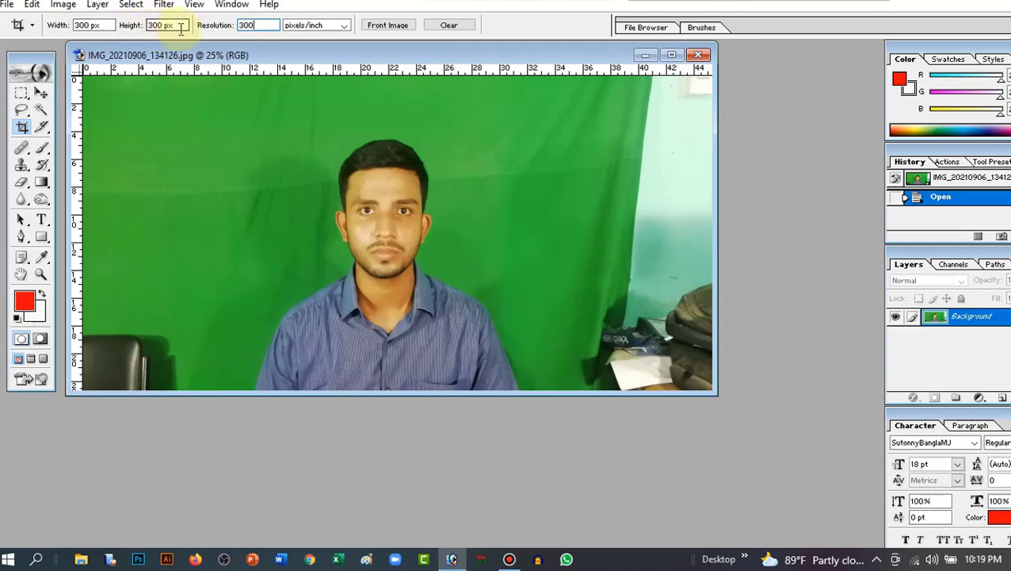
{"action": "left_click", "coordinate": [247, 27]}
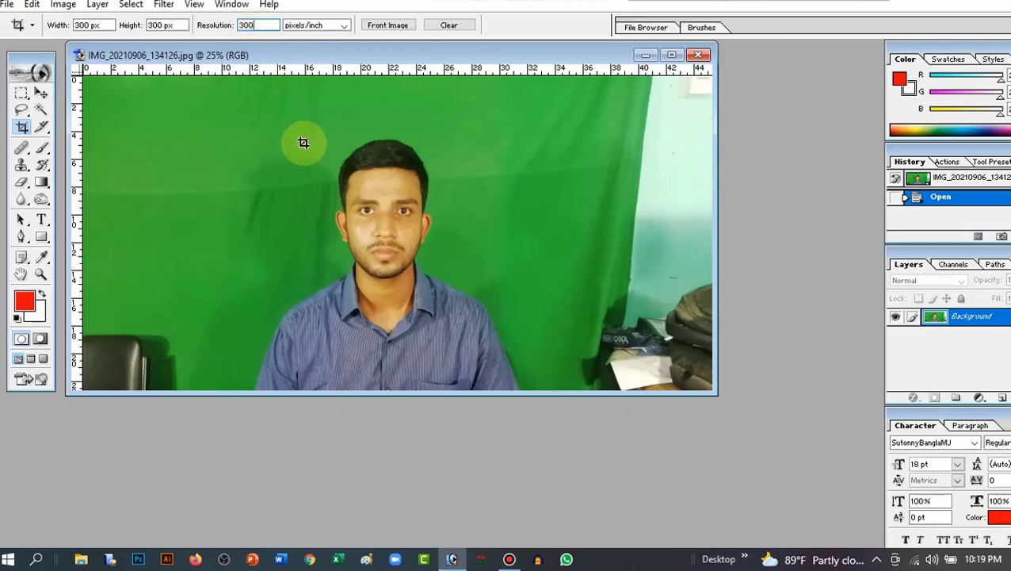
Step: Crop the photo to a square around the man's head and shoulders, with the face centred and some space above the hair
{"action": "left_click_drag", "start_coordinate": [303, 143], "coordinate": [642, 353]}
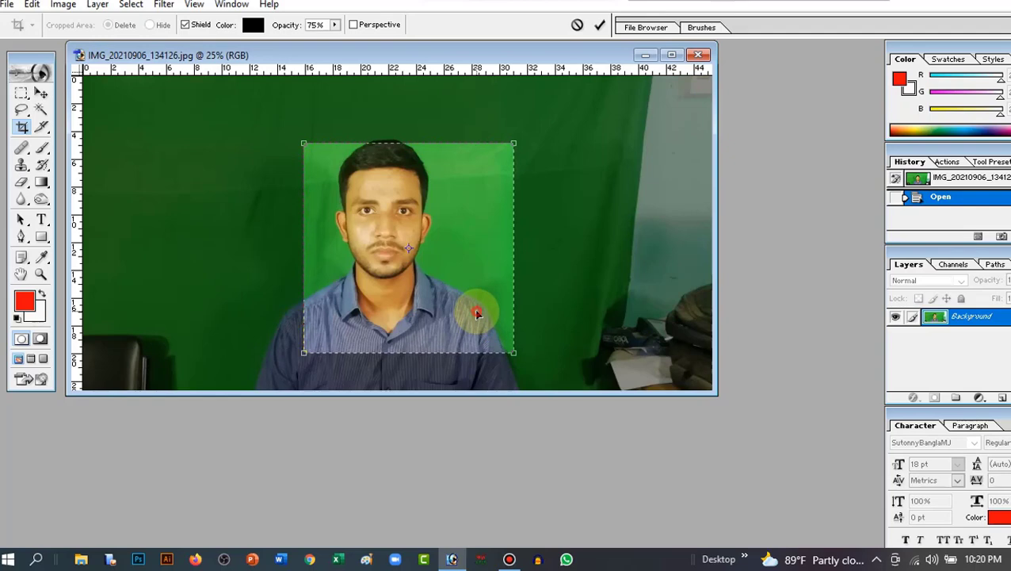
{"action": "left_click_drag", "start_coordinate": [476, 315], "coordinate": [459, 304]}
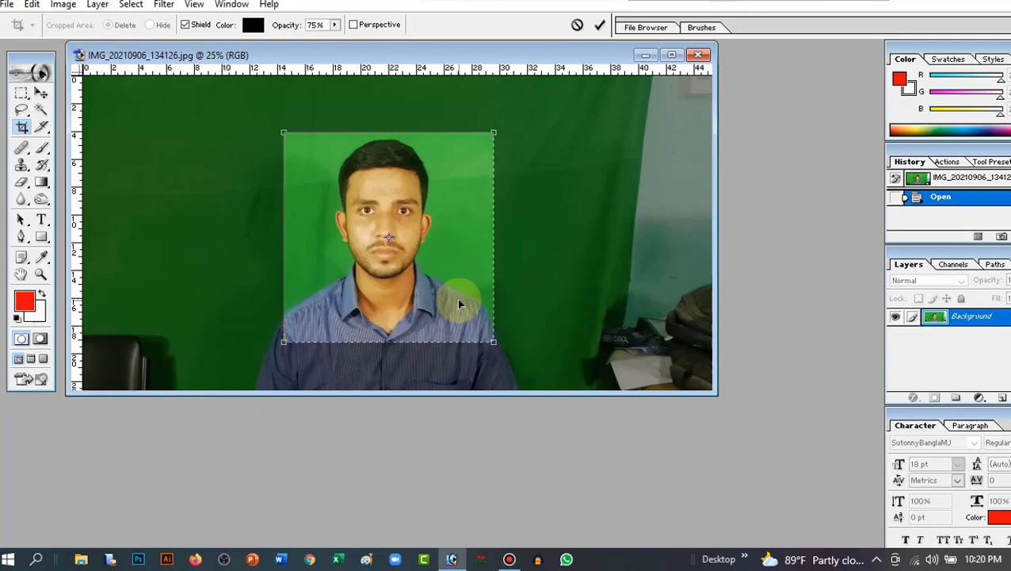
{"action": "key", "text": "shift+Right"}
{"action": "key", "text": "shift+Up"}
{"action": "key", "text": "shift+Up"}
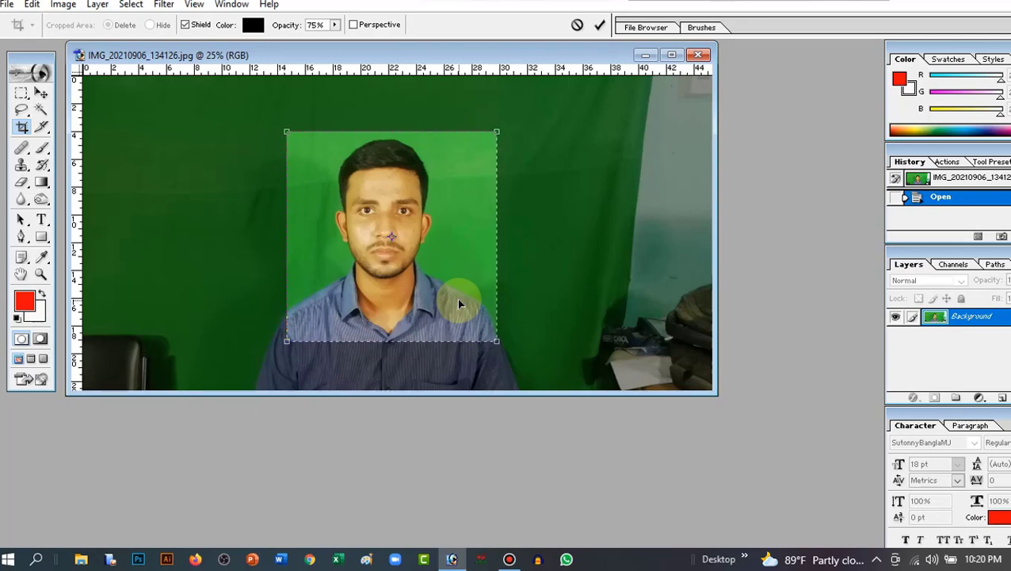
{"action": "key", "text": "shift+Down"}
{"action": "key", "text": "shift+Down"}
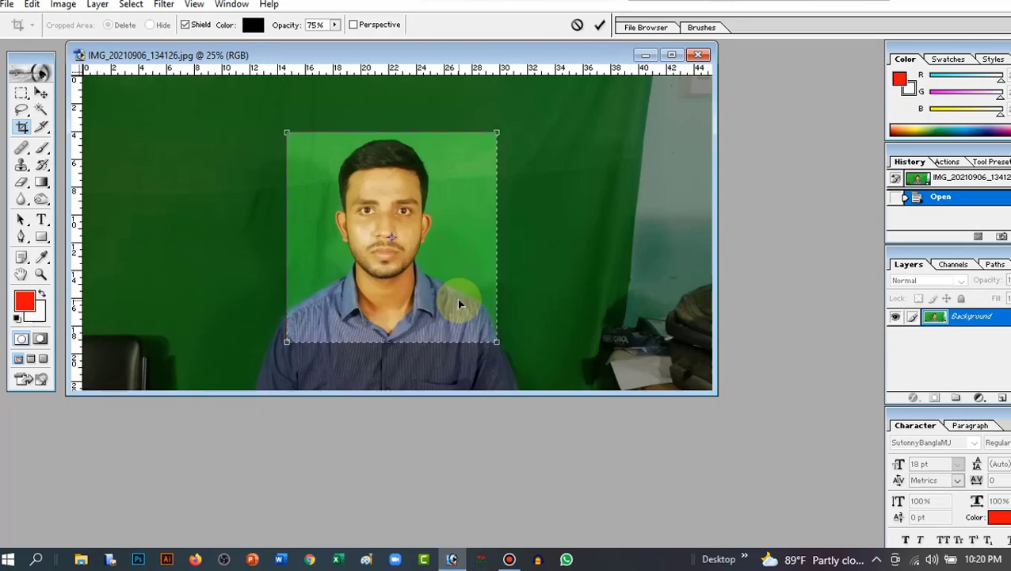
{"action": "key", "text": "shift+Left"}
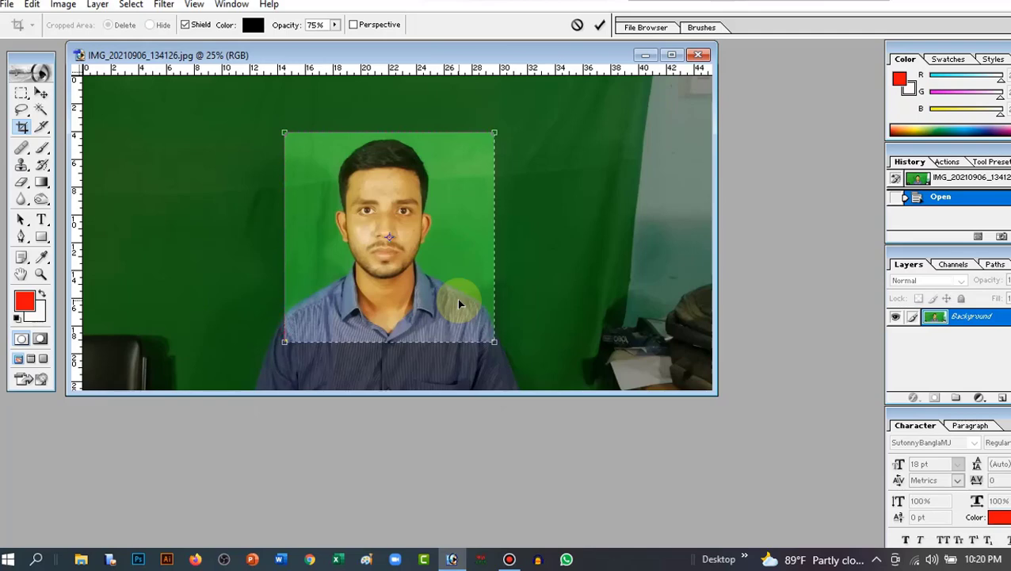
{"action": "right_click", "coordinate": [465, 290]}
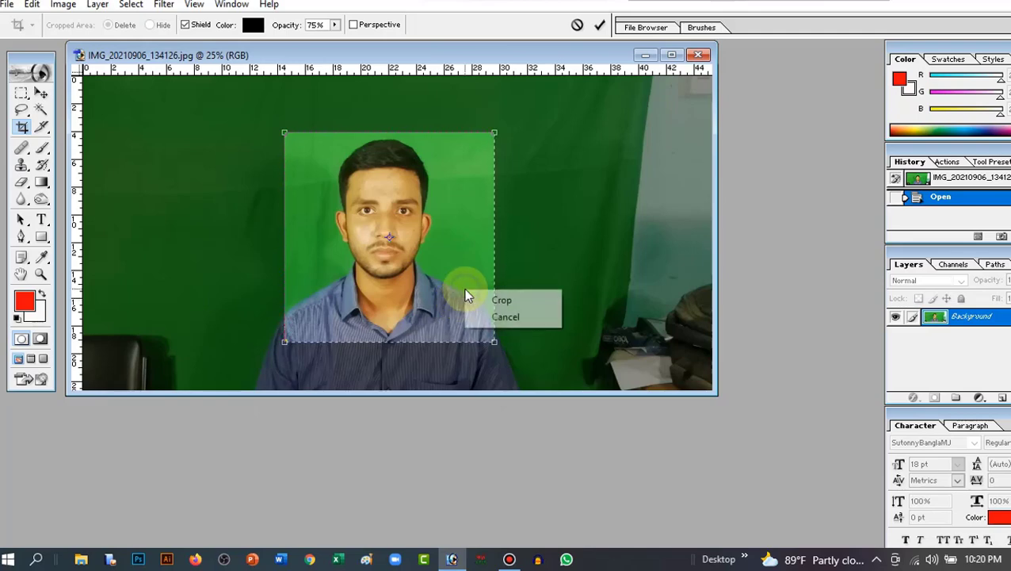
{"action": "left_click", "coordinate": [501, 302]}
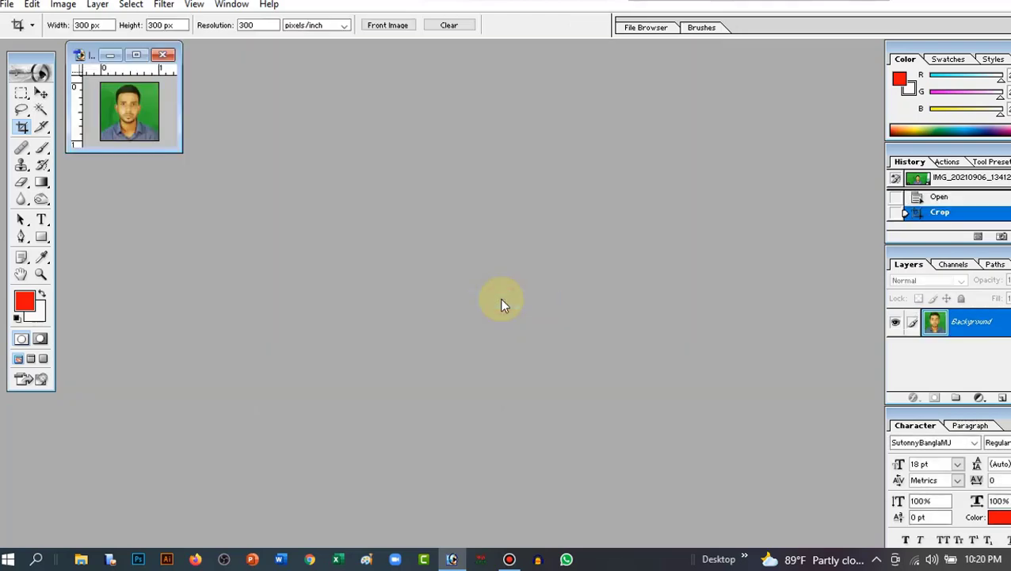
Step: Maximize the cropped image's window and save the photo as a baseline standard JPEG with quality 6 (Medium)
{"action": "left_click", "coordinate": [138, 55]}
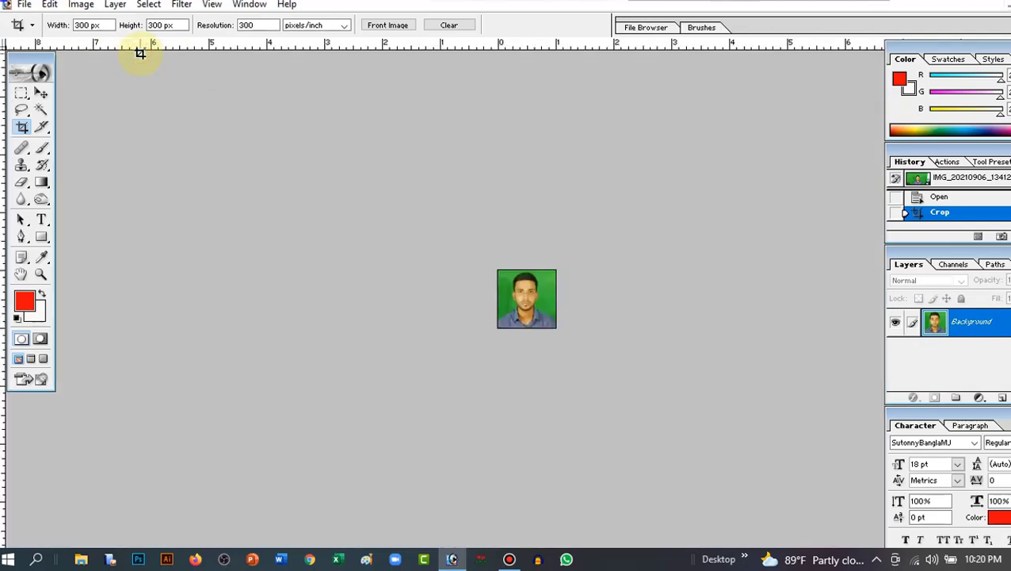
{"action": "left_click", "coordinate": [24, 6]}
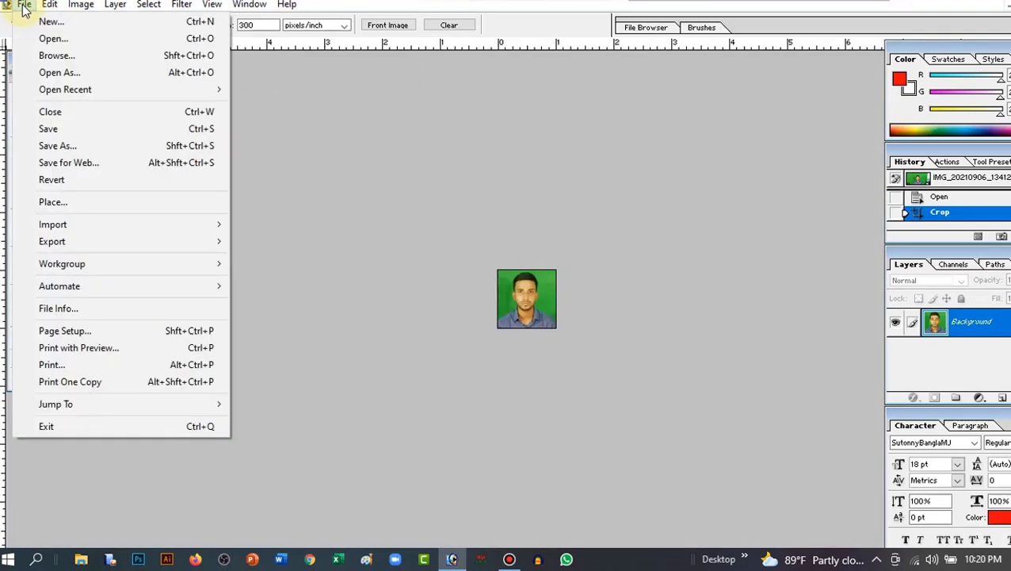
{"action": "left_click", "coordinate": [66, 131]}
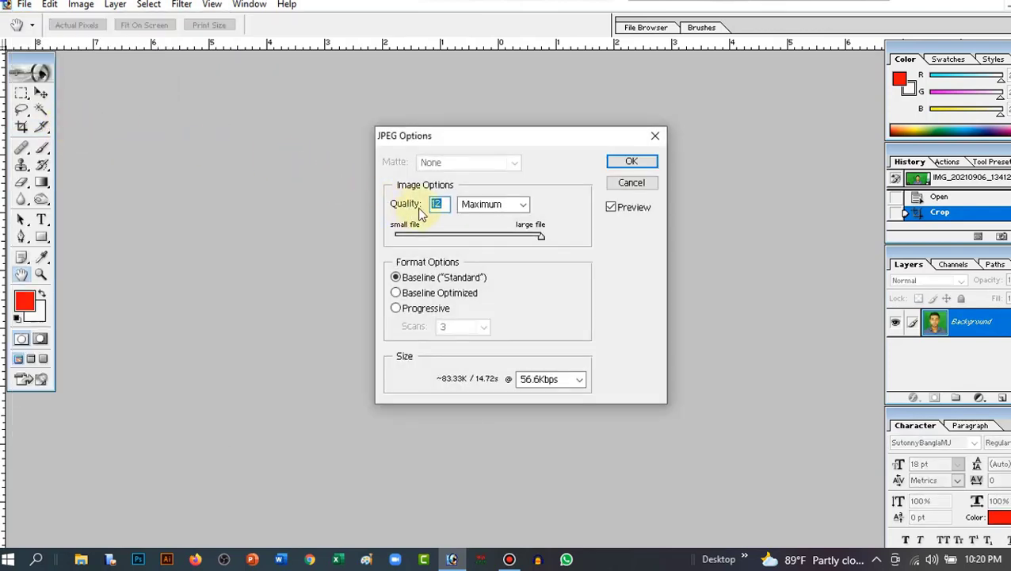
{"action": "left_click", "coordinate": [468, 236]}
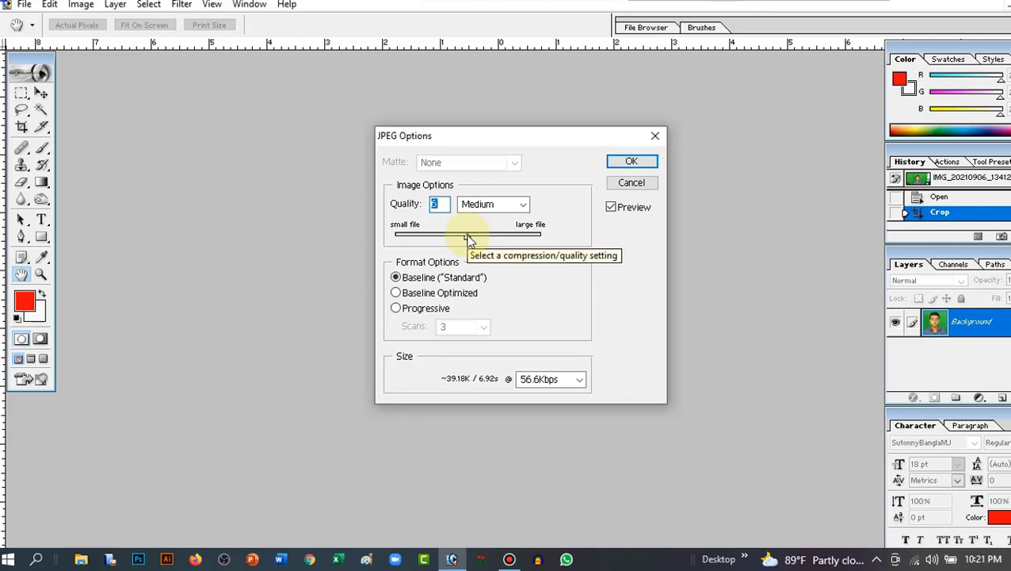
{"action": "left_click", "coordinate": [628, 161]}
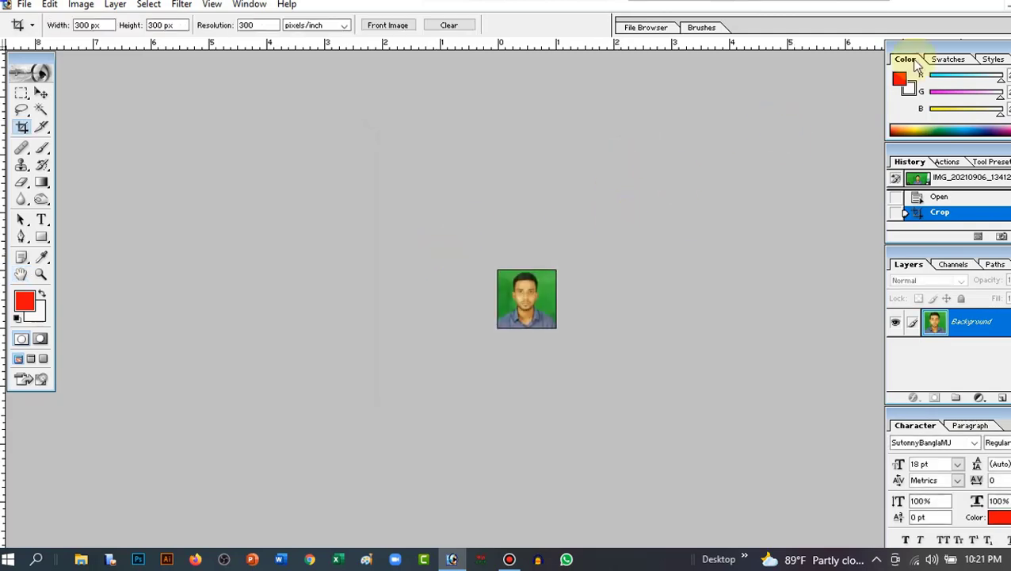
Step: Switch to the desktop and open the z folder in a maximized File Explorer window to check the saved photo's dimensions and size
{"action": "left_click", "coordinate": [942, 2]}
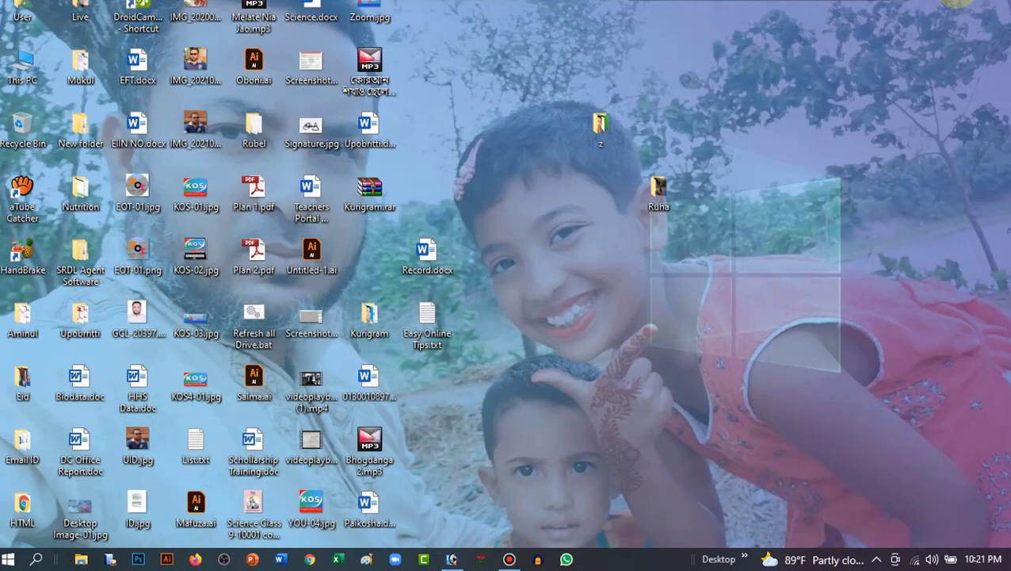
{"action": "double_click", "coordinate": [602, 131]}
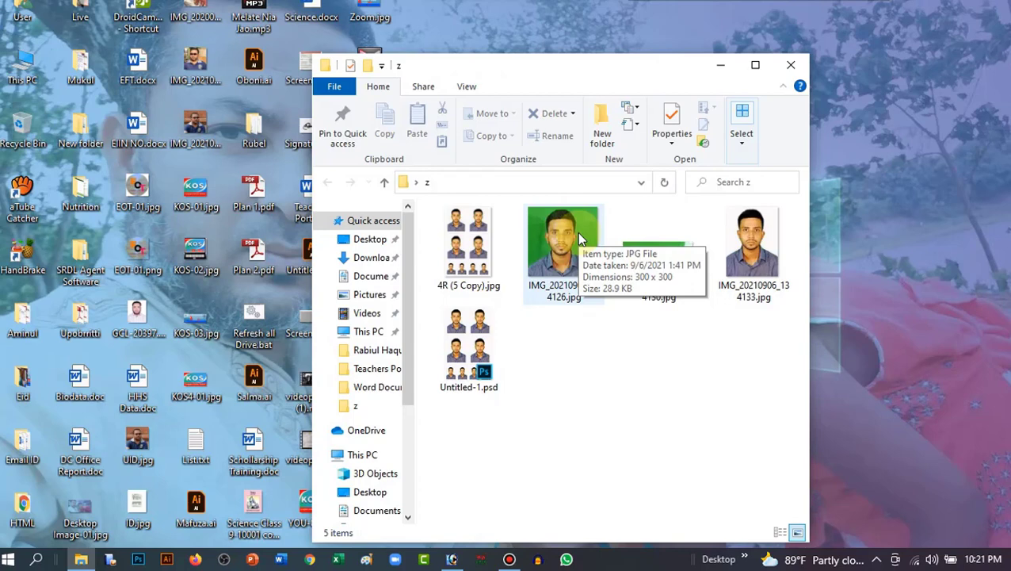
{"action": "left_click", "coordinate": [755, 64]}
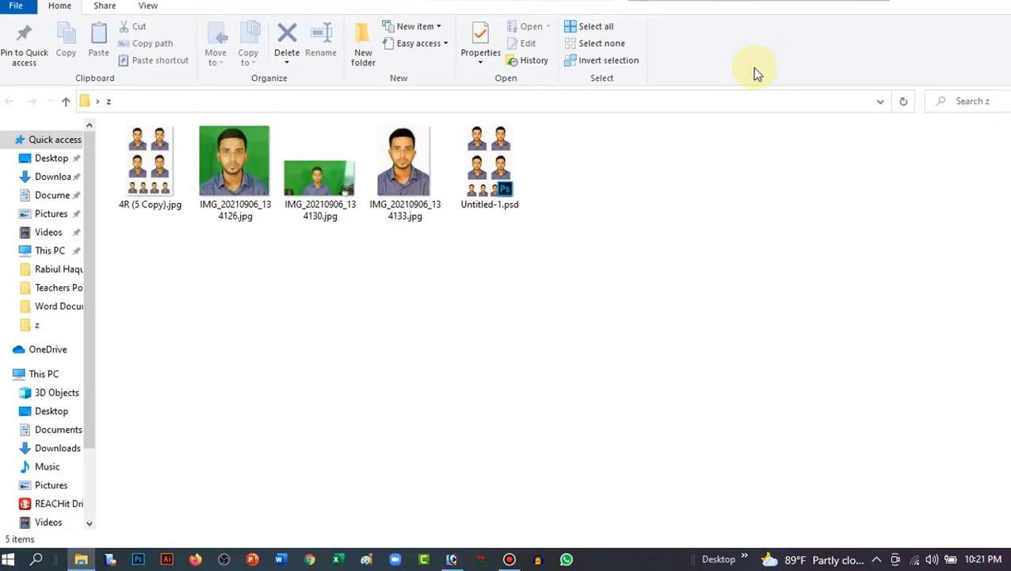